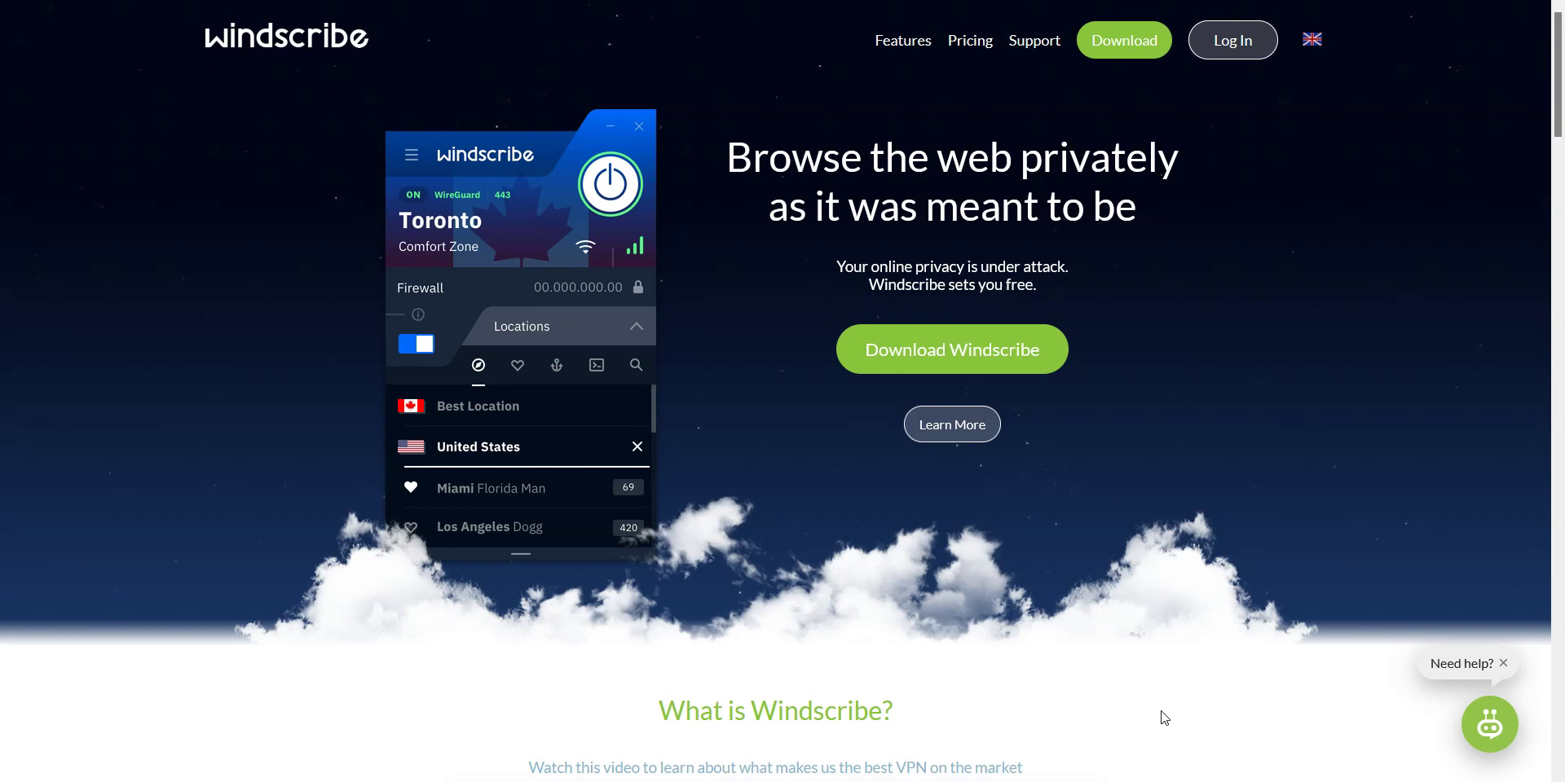
# Browse the Windscribe server locations table, then go to the Get Started download page
pyautogui.scroll(-15, 1239, 570)
pyautogui.click(1314, 449)
pyautogui.click(1137, 421)
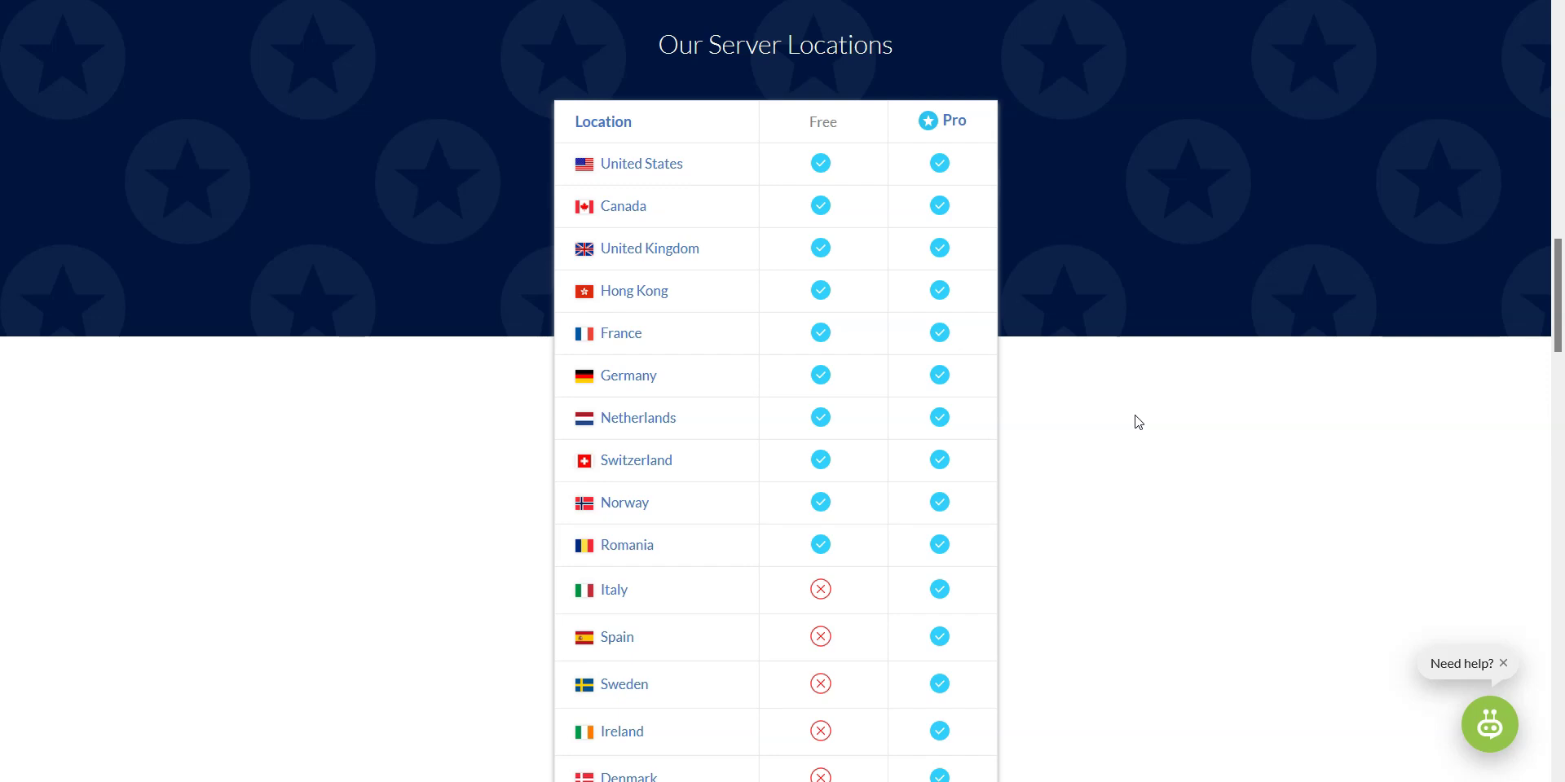
pyautogui.scroll(15, 1157, 570)
pyautogui.click(1167, 671)
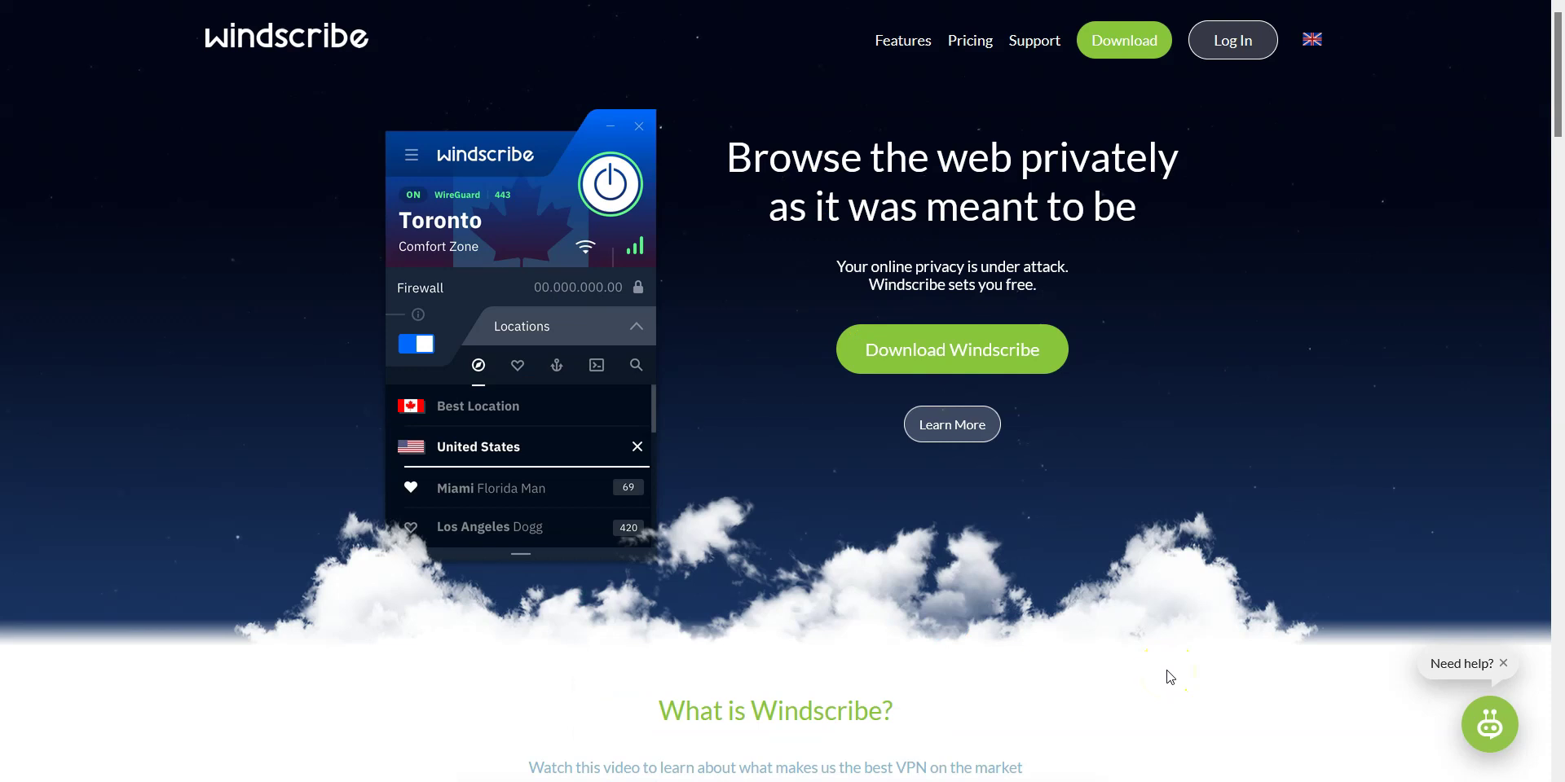
pyautogui.click(1301, 602)
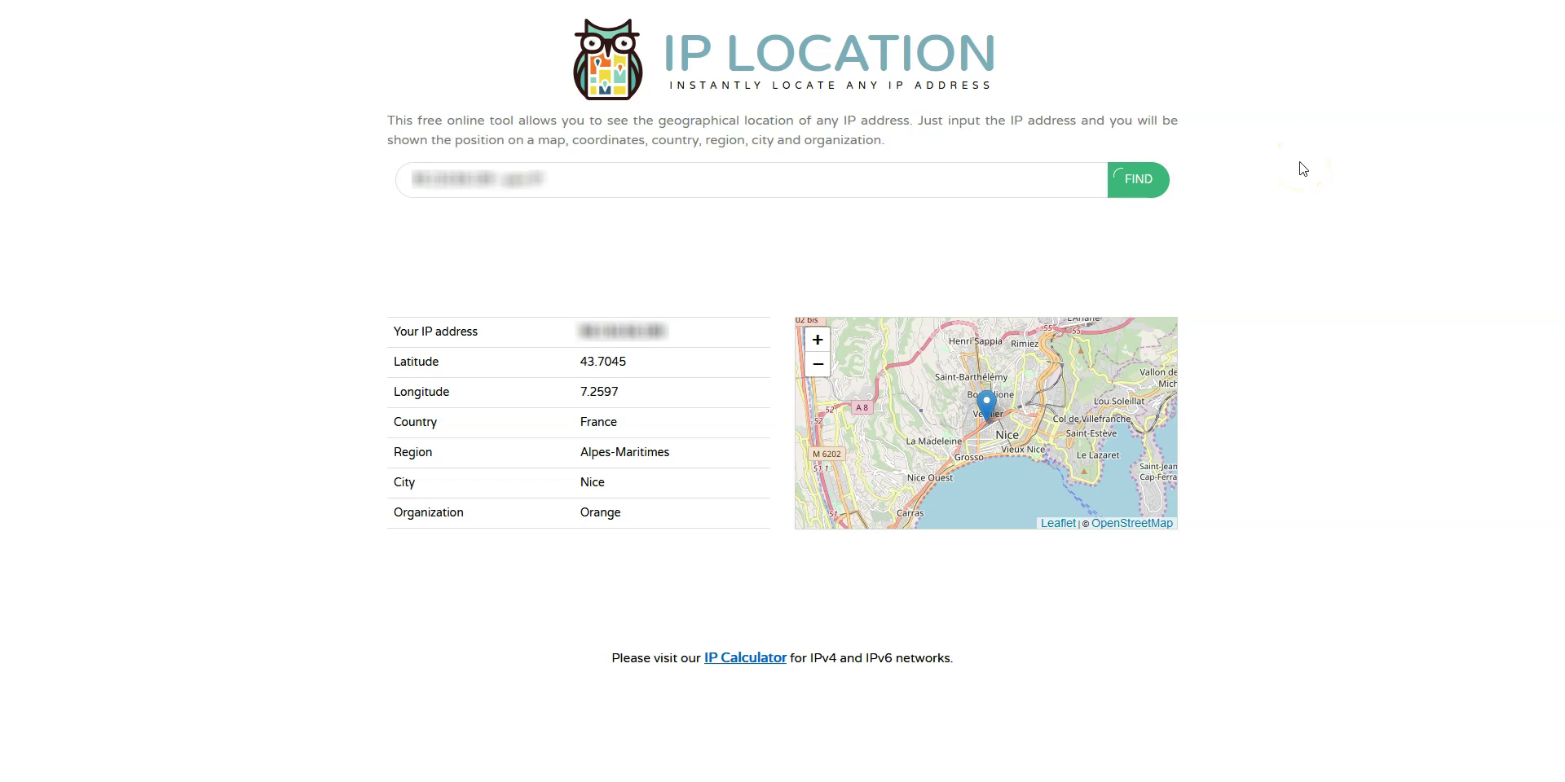
# Expand the US East group and connect to Chicago - Cub
pyautogui.click(894, 483)
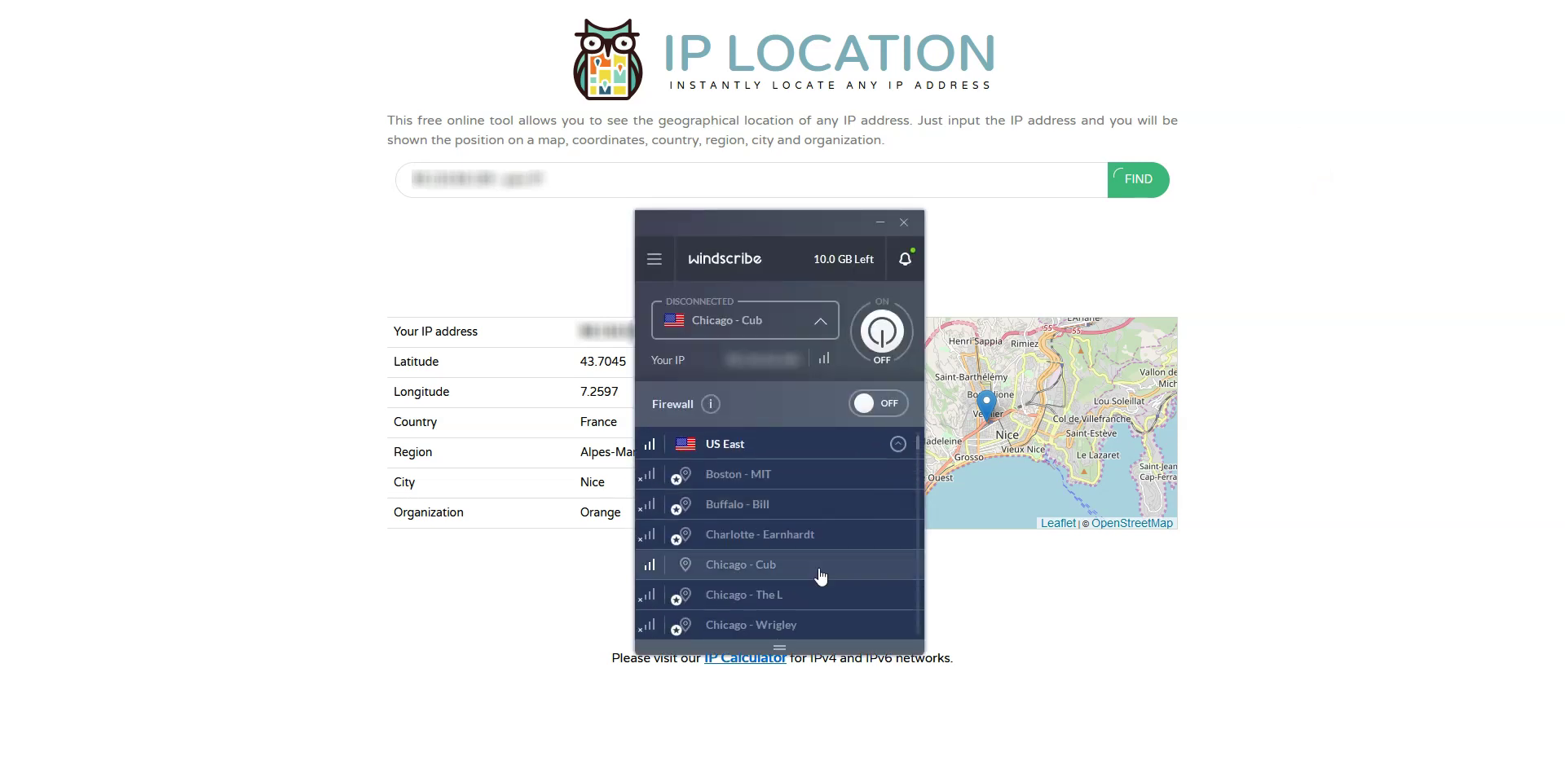
pyautogui.click(821, 576)
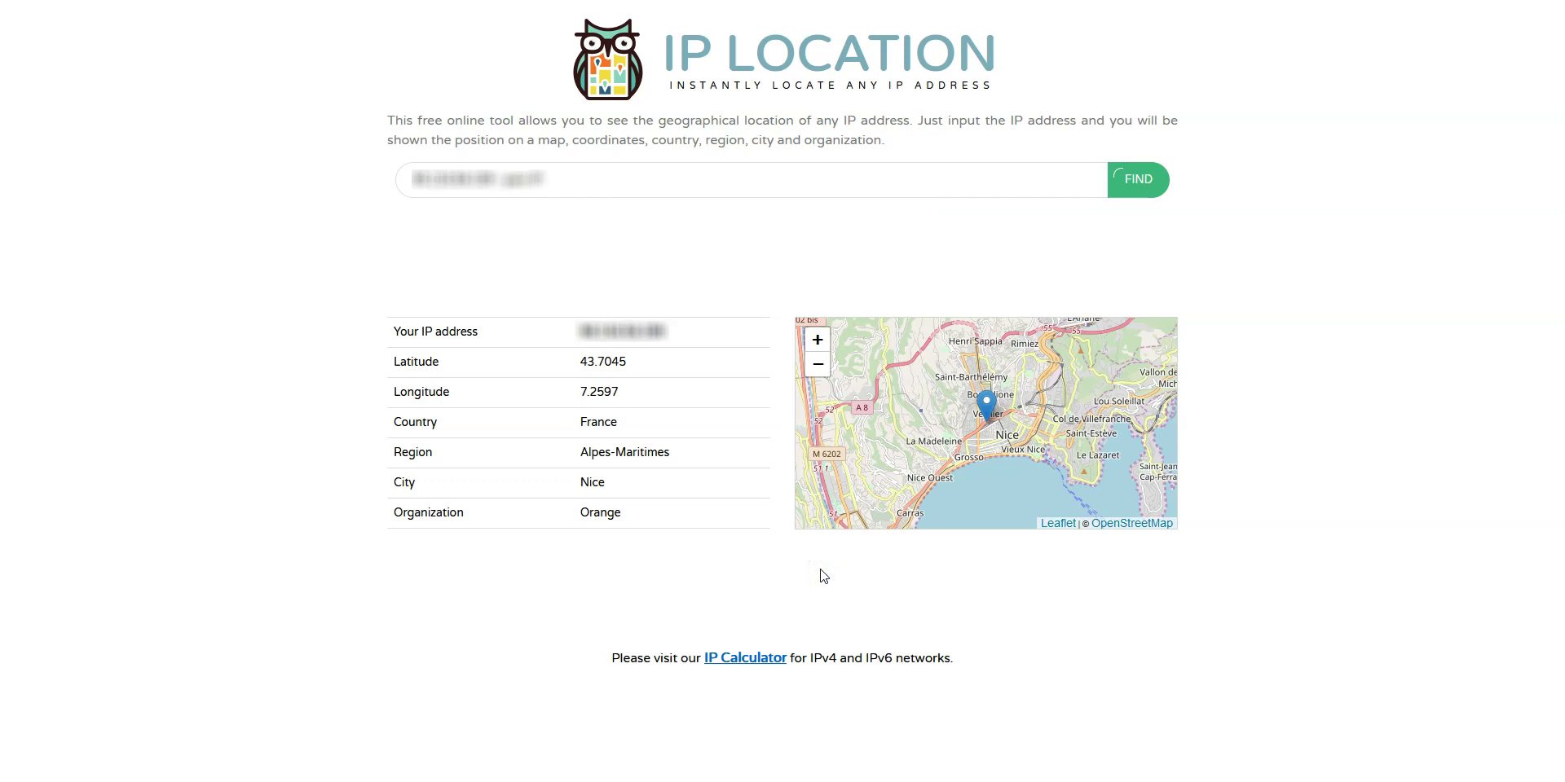
# Look up the new IP, which shows Chicago, Illinois, then re-expand and scroll the US East list
pyautogui.click(1372, 407)
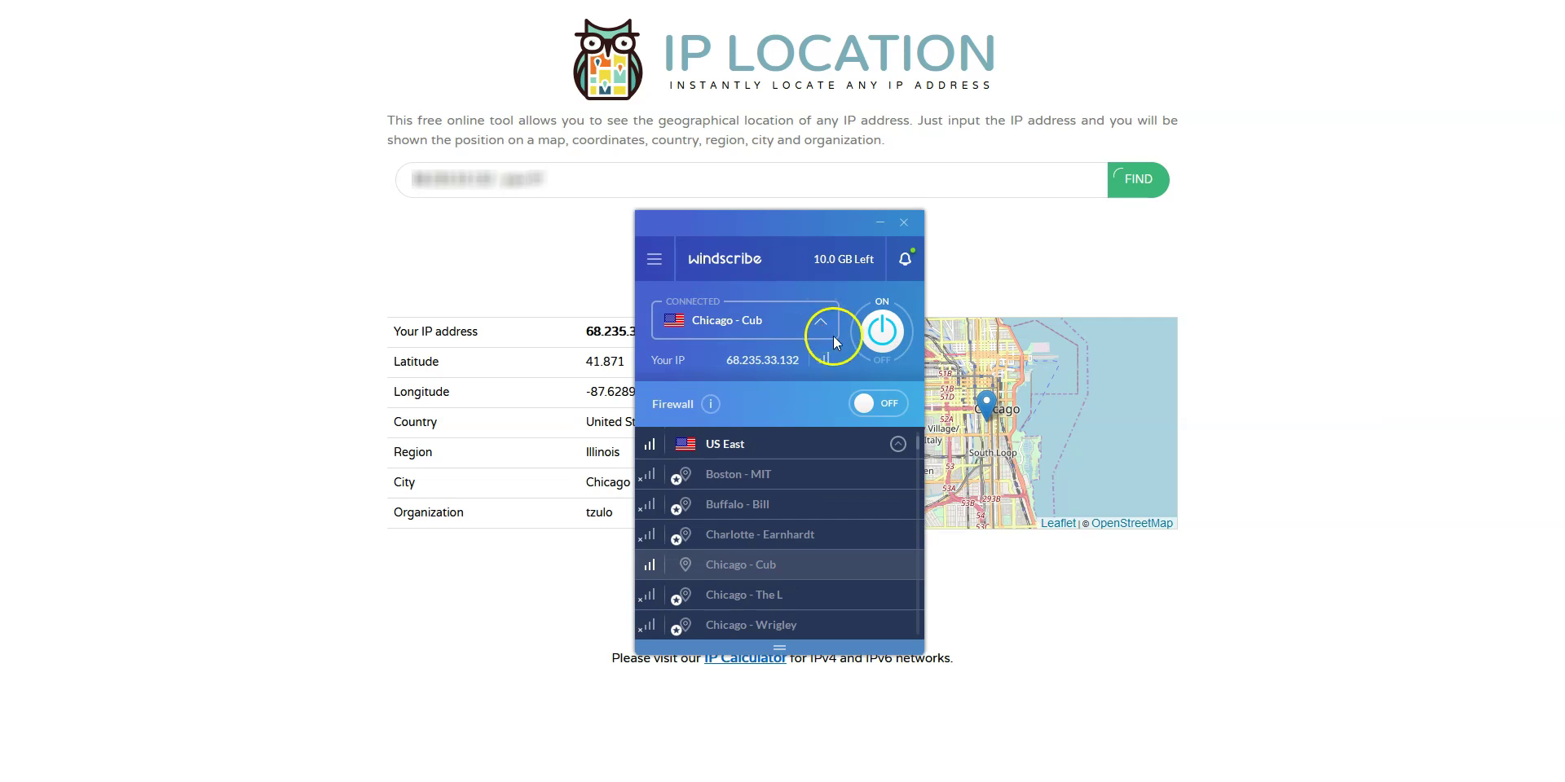
pyautogui.click(897, 444)
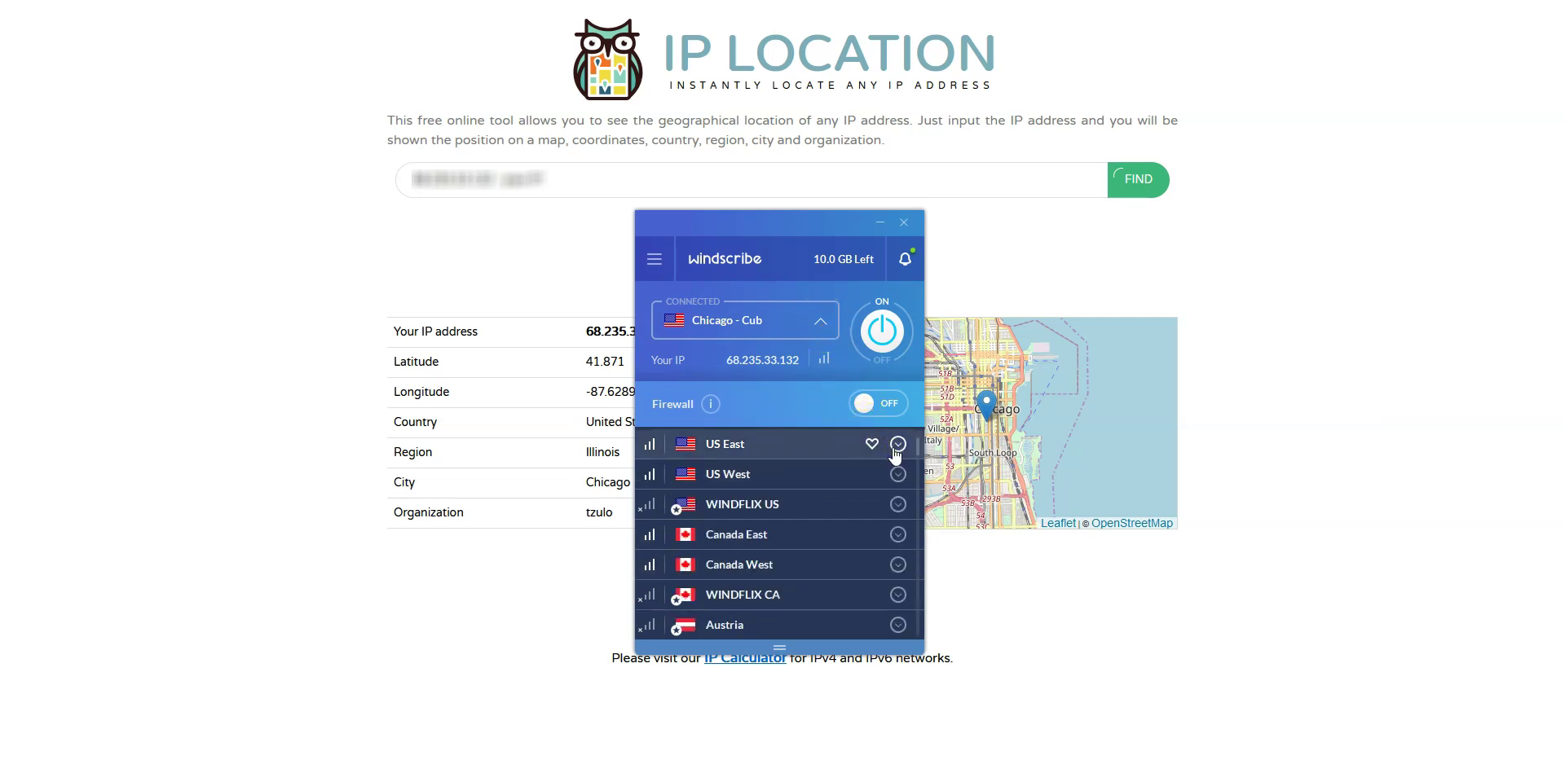
pyautogui.click(898, 447)
pyautogui.click(898, 447)
pyautogui.scroll(-3, 842, 497)
pyautogui.scroll(-3, 842, 494)
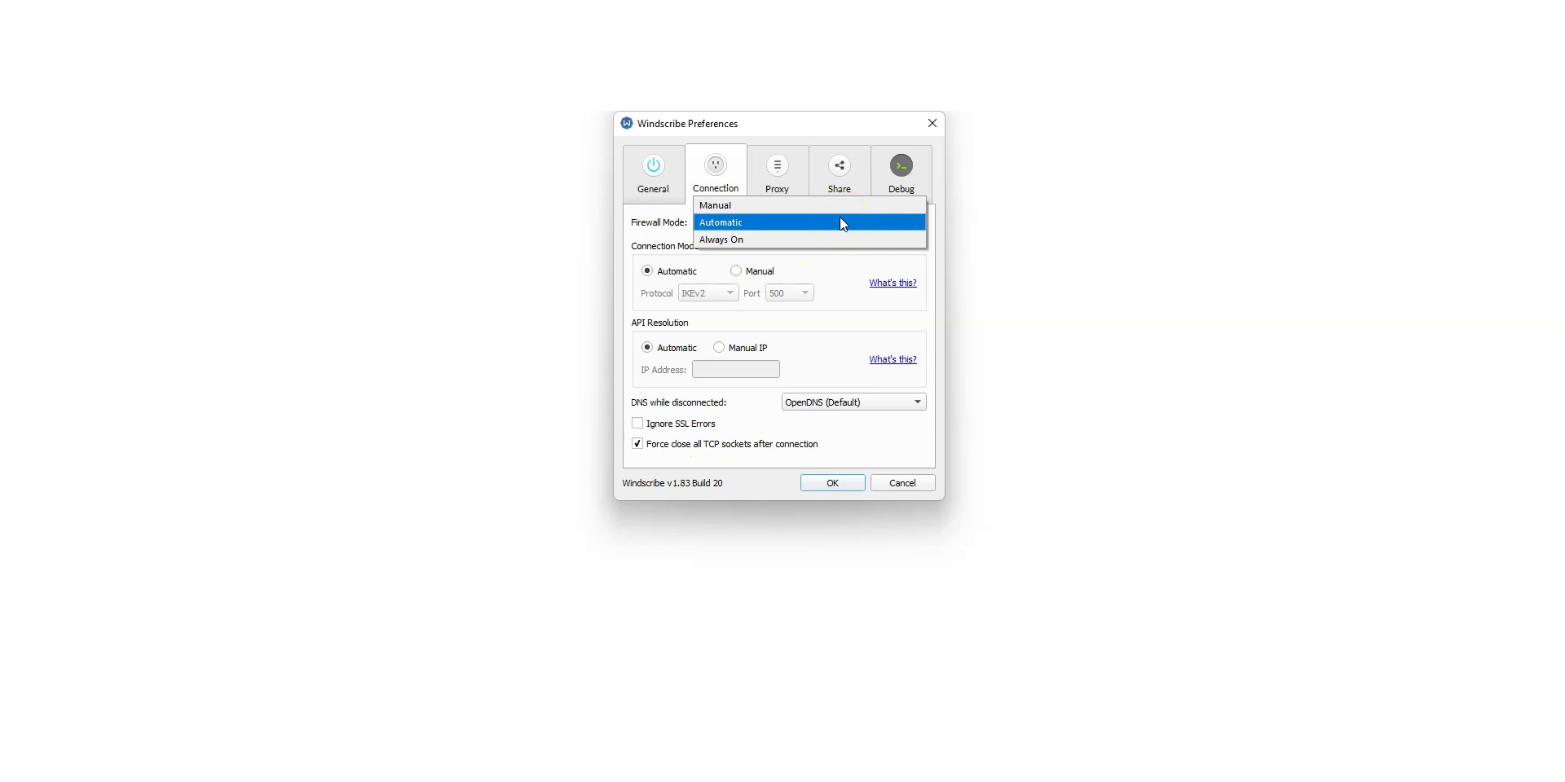
# Set Firewall Mode to Automatic and switch to Manual connection mode to view the protocols
pyautogui.click(843, 222)
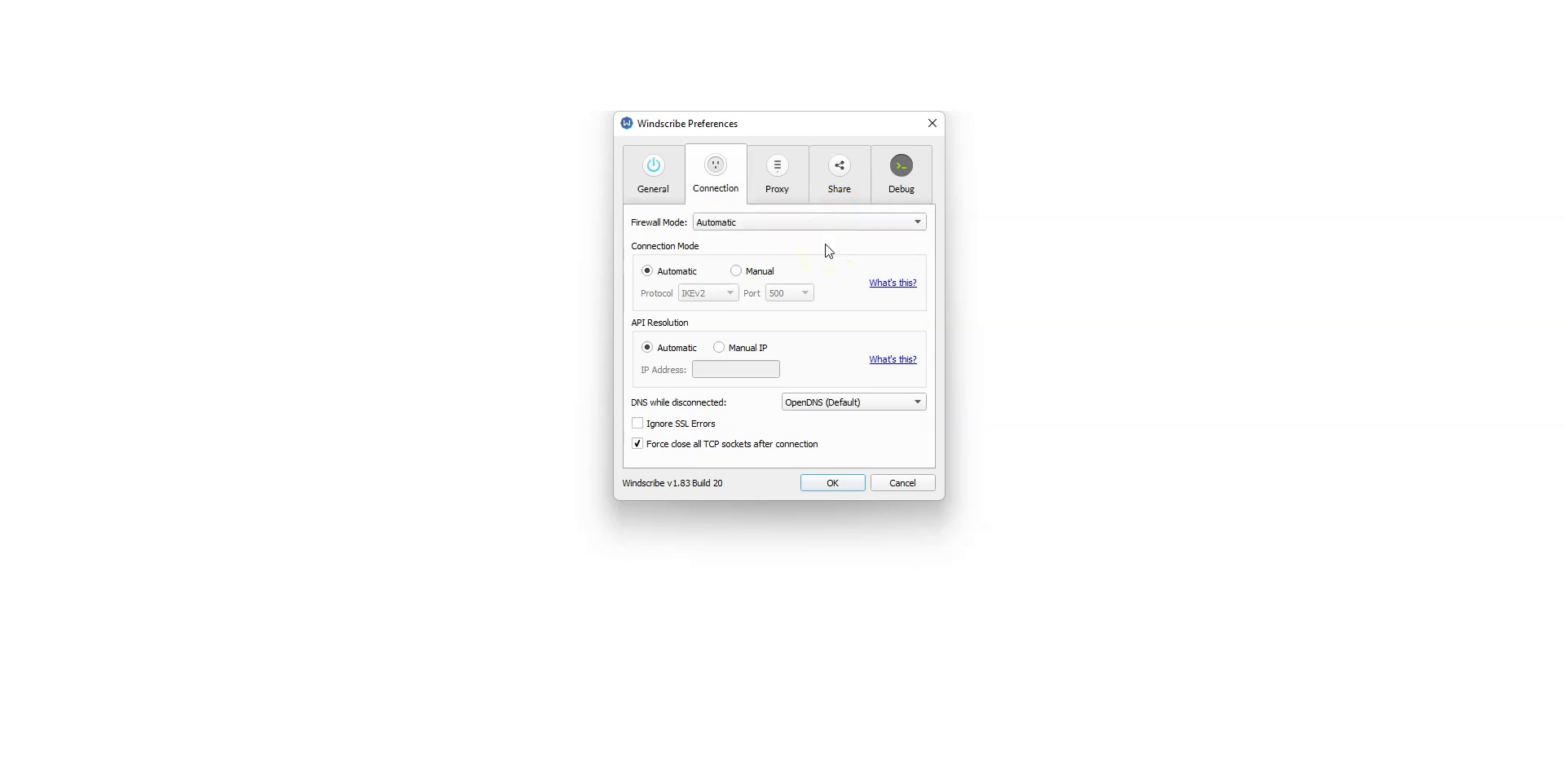
pyautogui.click(736, 271)
pyautogui.click(714, 295)
pyautogui.click(717, 297)
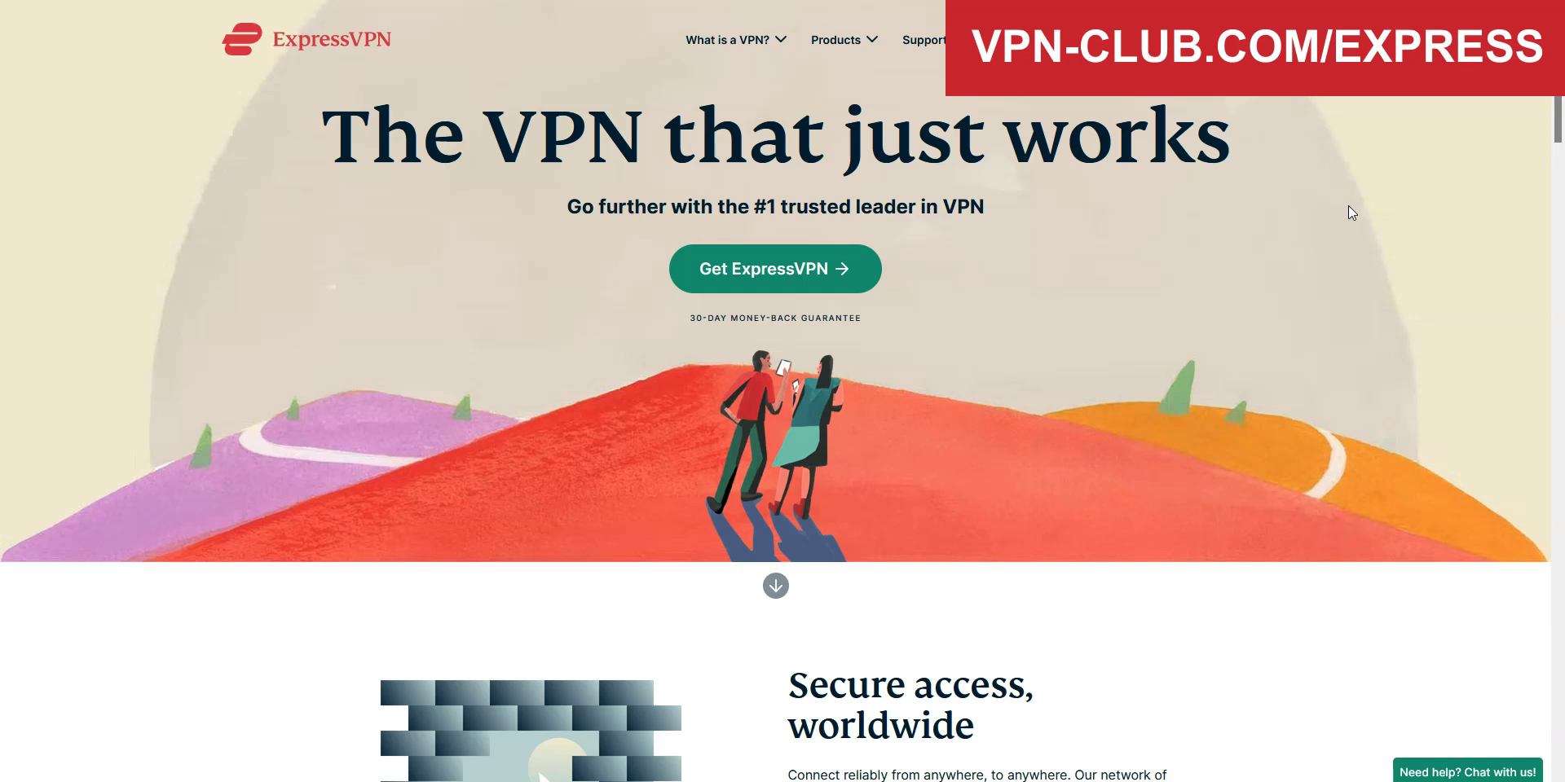
# View ExpressVPN's server locations page and its 'What is a VPN?' menu
pyautogui.click(1404, 199)
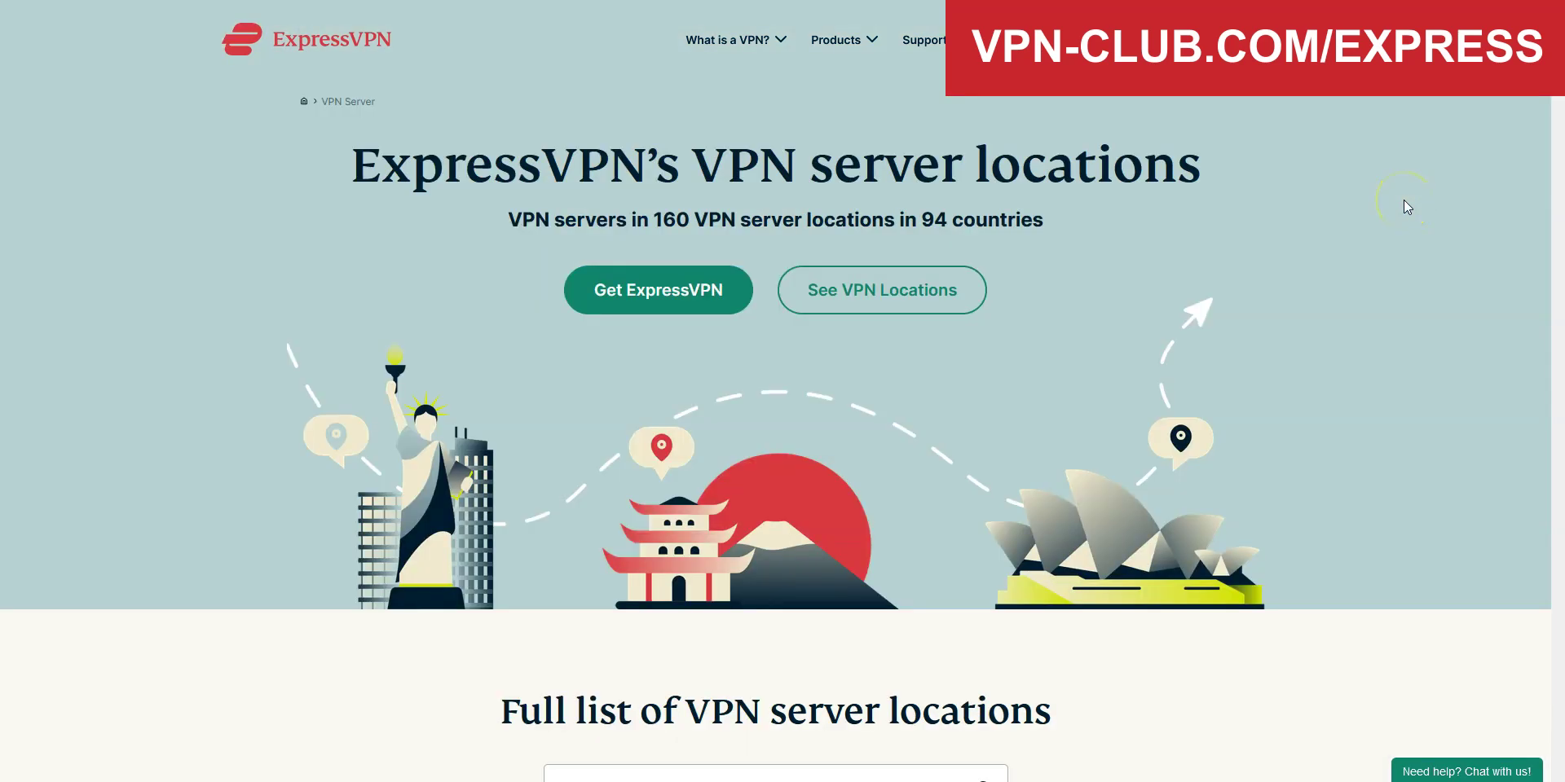
pyautogui.click(730, 46)
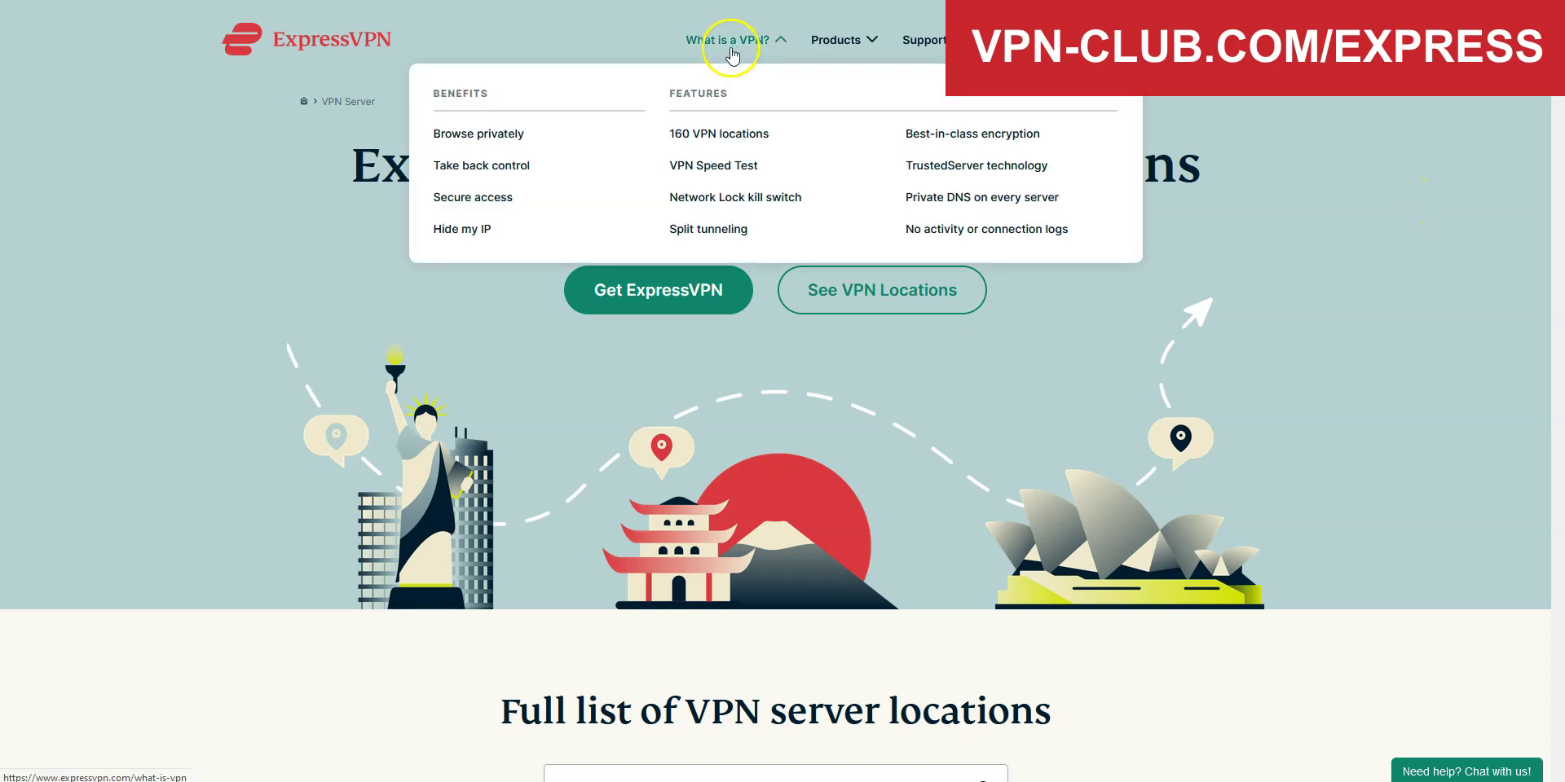